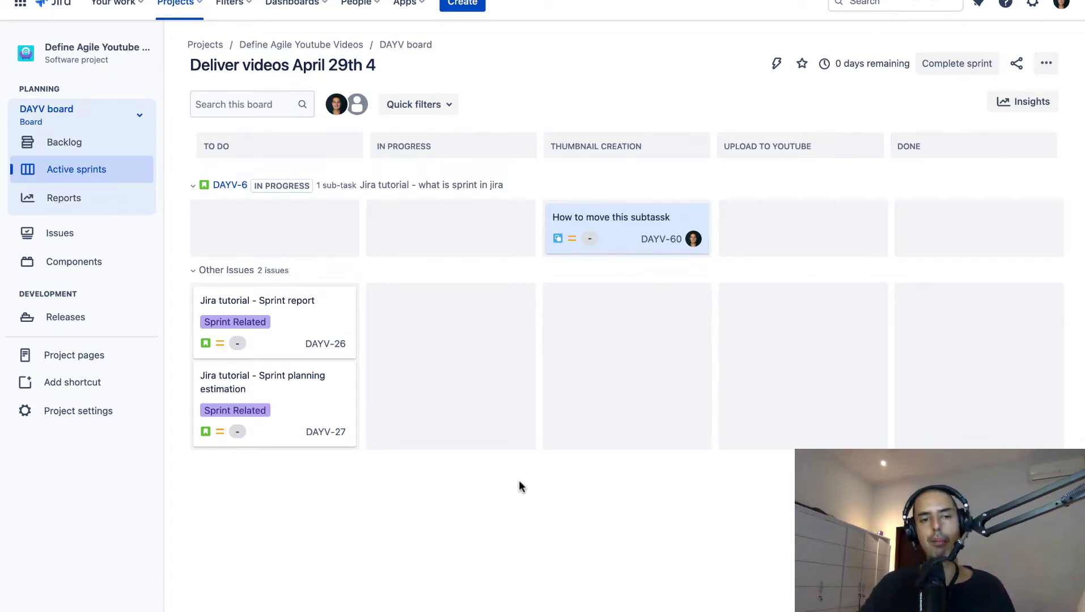
- Open the DAYV backlog and expand the Tutorials Related to Task Management epic (DAYV-40) details
left_click(68, 143)
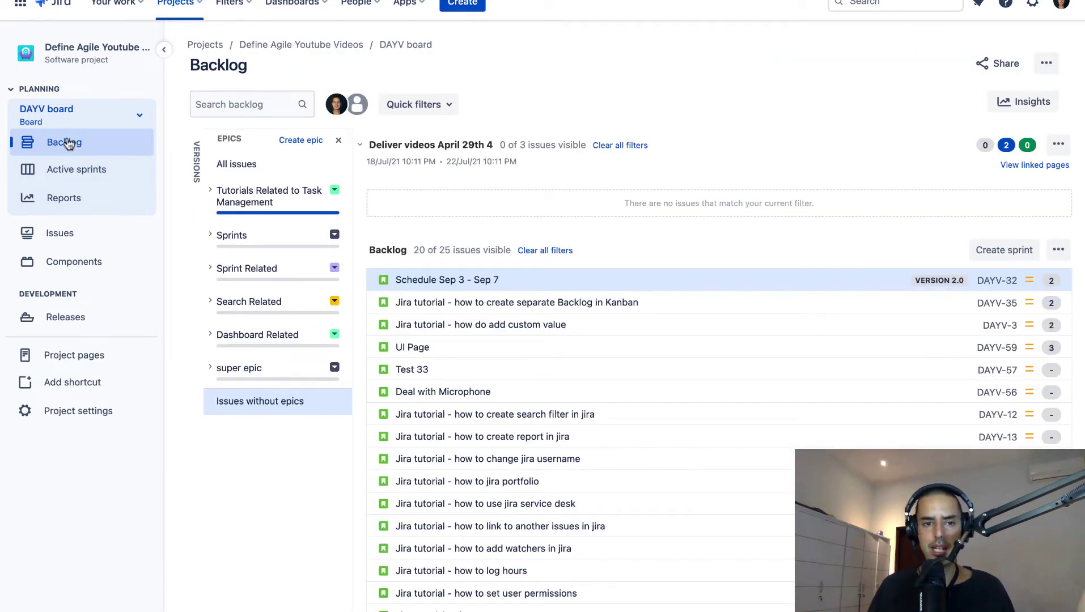
left_click(338, 140)
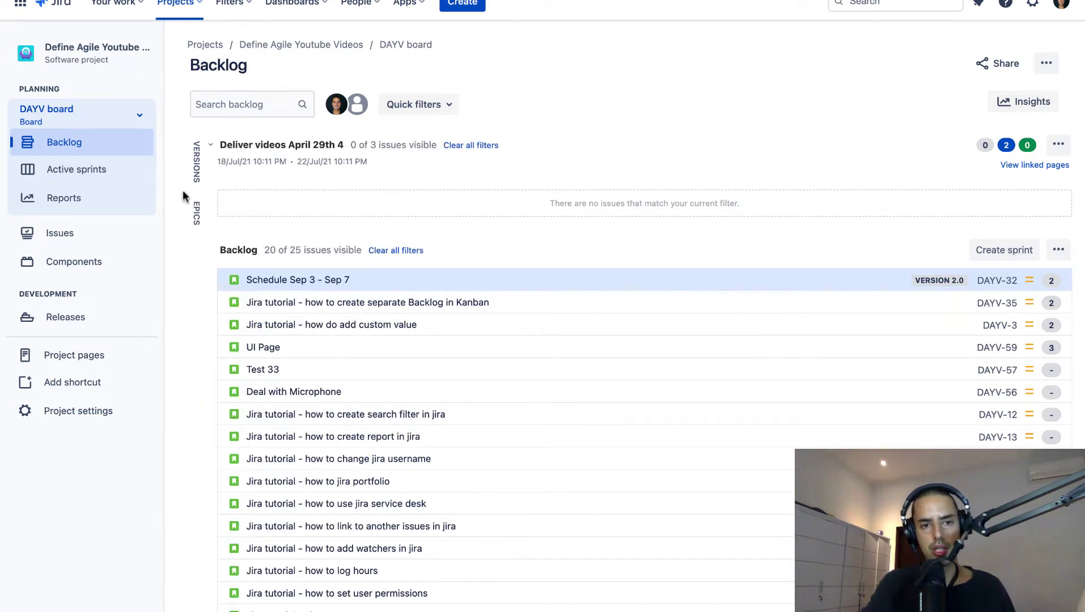
left_click(196, 216)
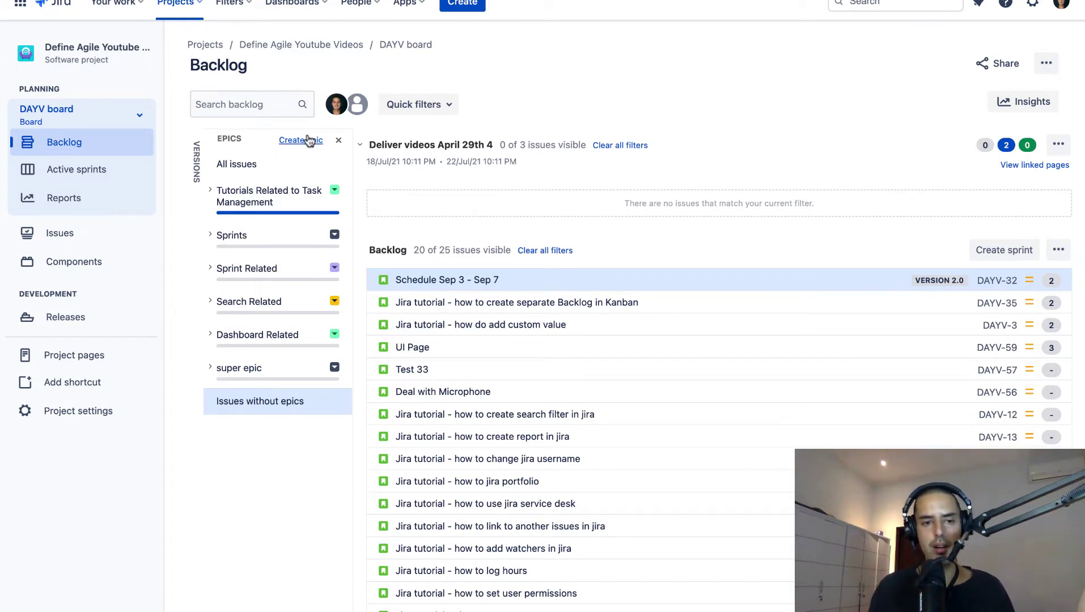
left_click(210, 191)
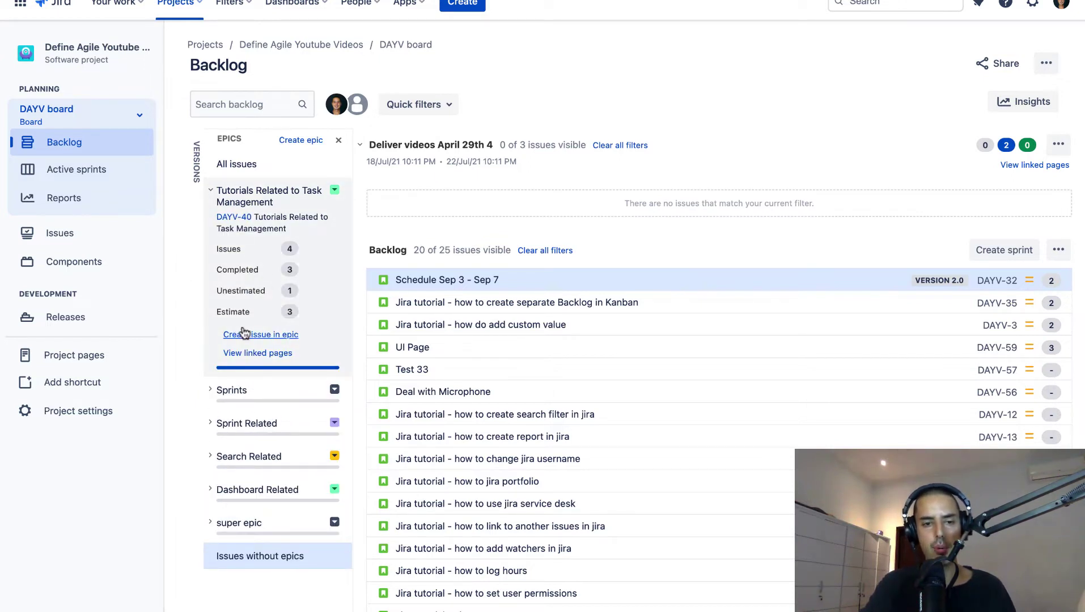
- Add DAYV-35 and DAYV-3 to the Sprint Related epic and filter the backlog to it
left_click(210, 192)
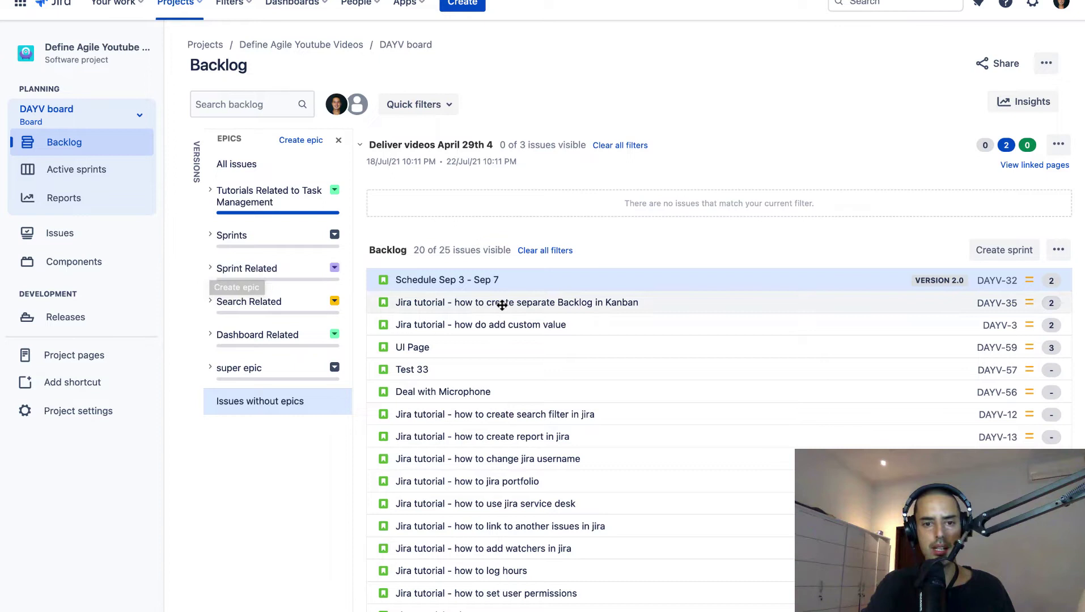
left_click_drag(497, 303, 501, 309)
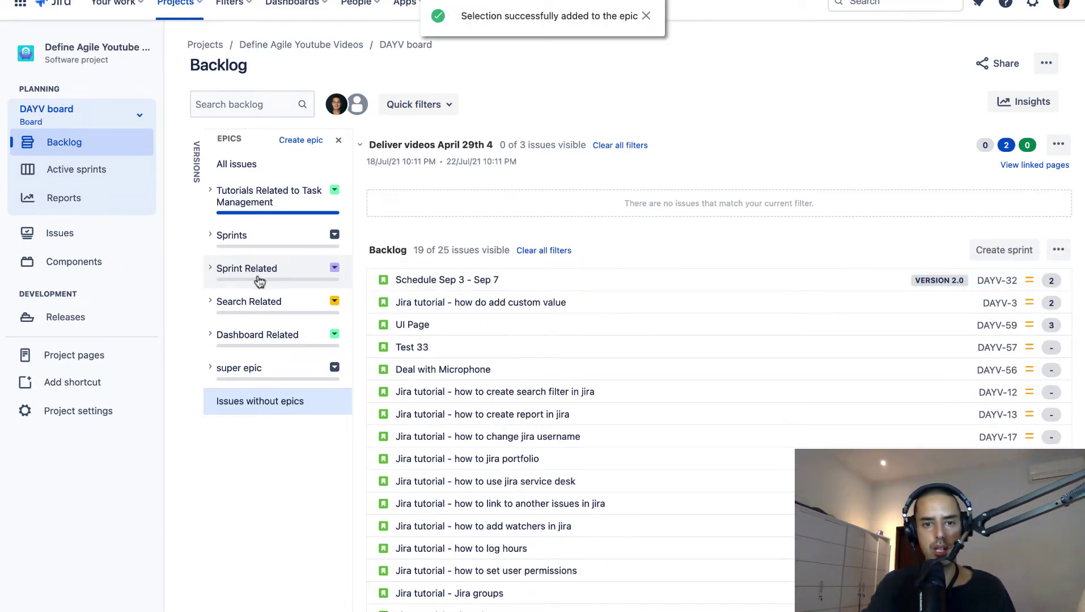
left_click(212, 270)
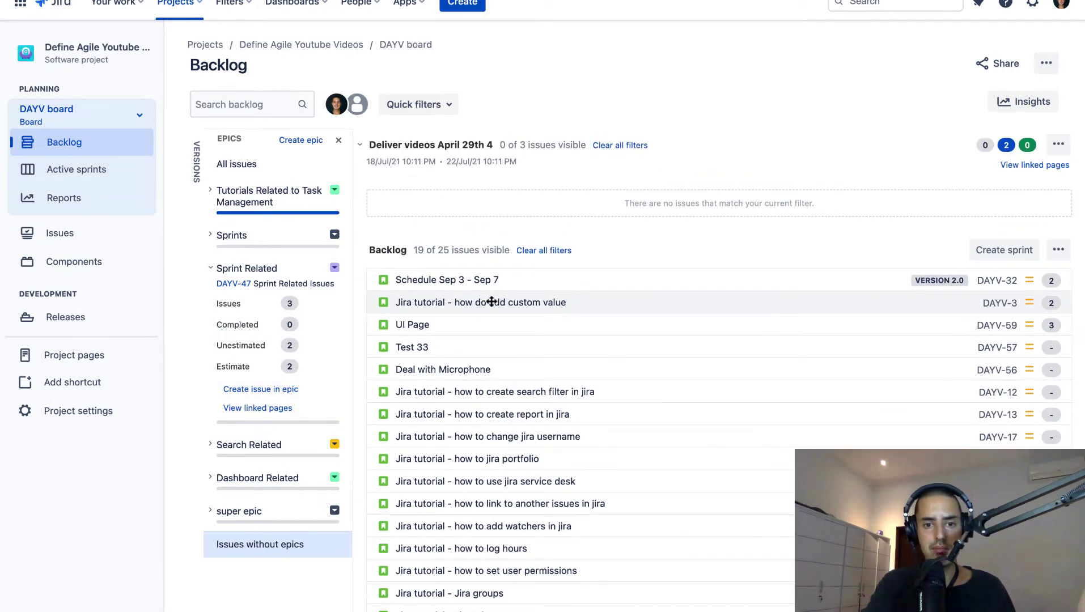
left_click_drag(484, 304, 282, 317)
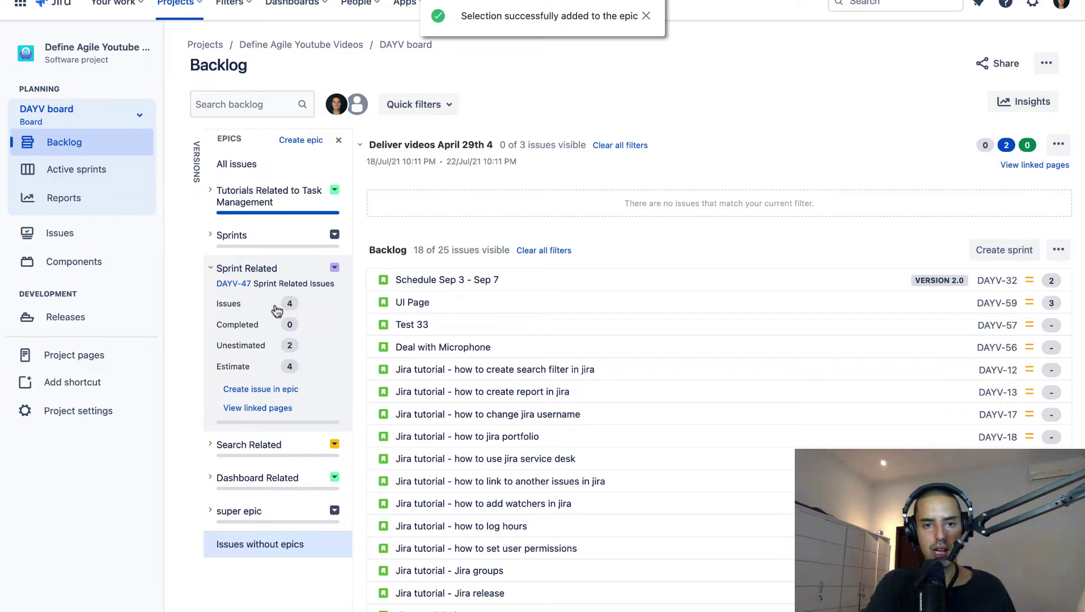
left_click(246, 325)
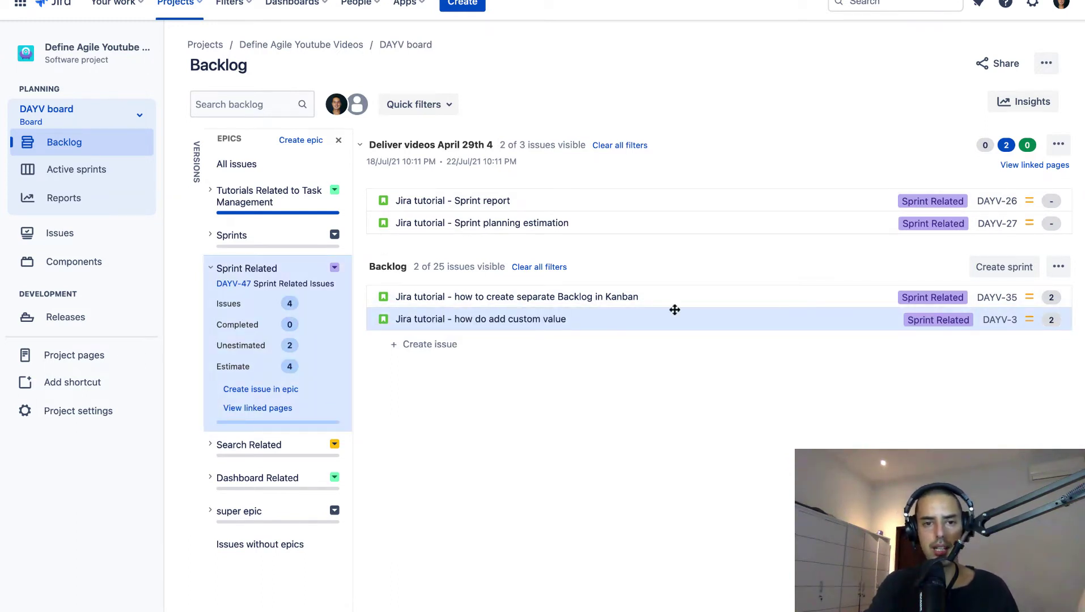
- Switch the backlog back to showing all issues
left_click(626, 146)
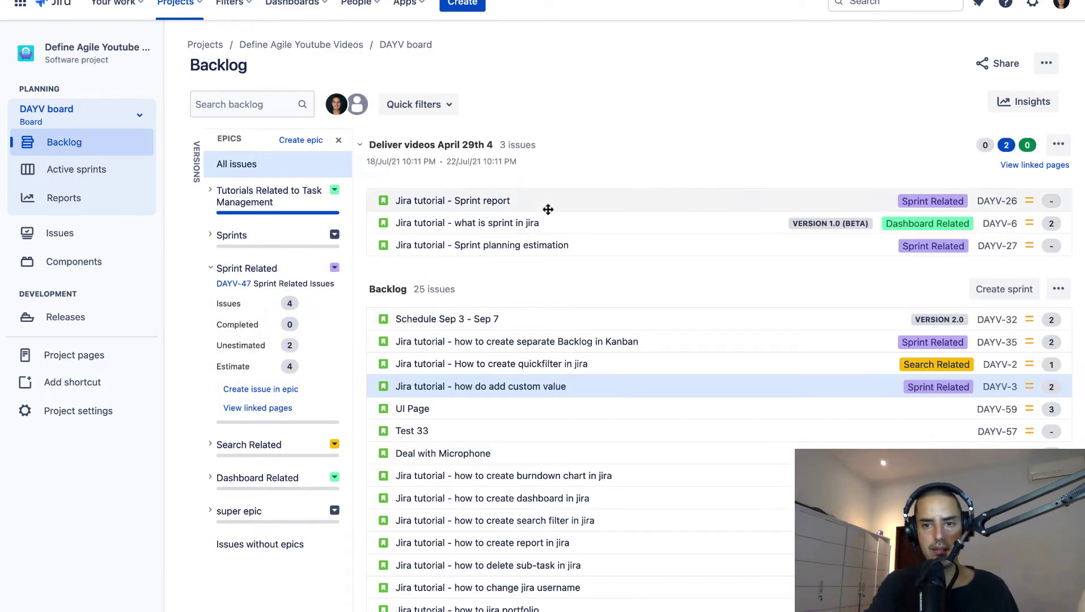
scroll(647, 282, "down", 1)
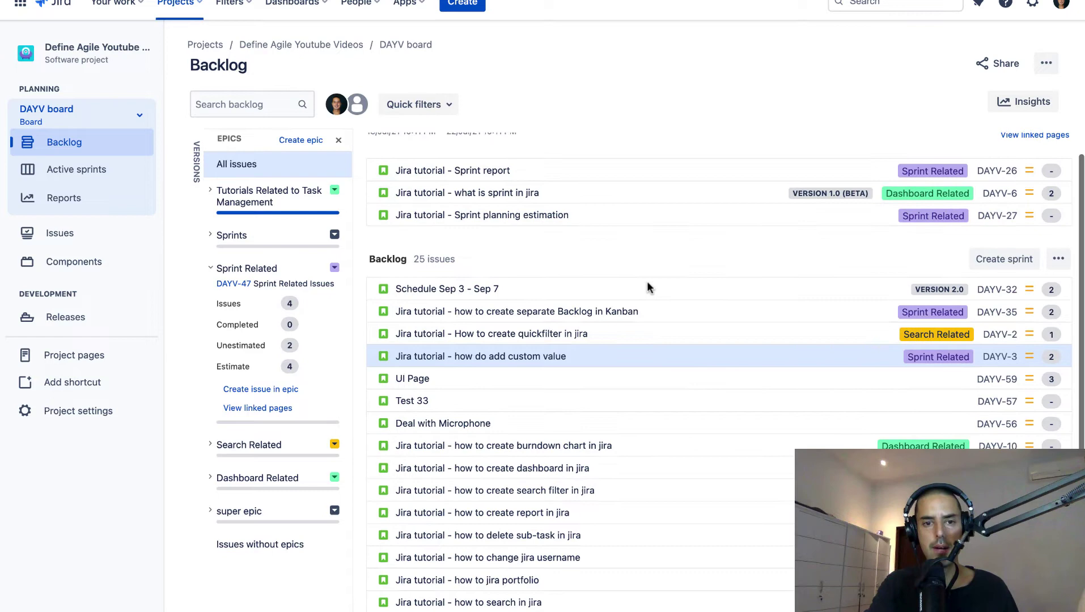
scroll(647, 282, "up", 1)
scroll(647, 281, "down", 1)
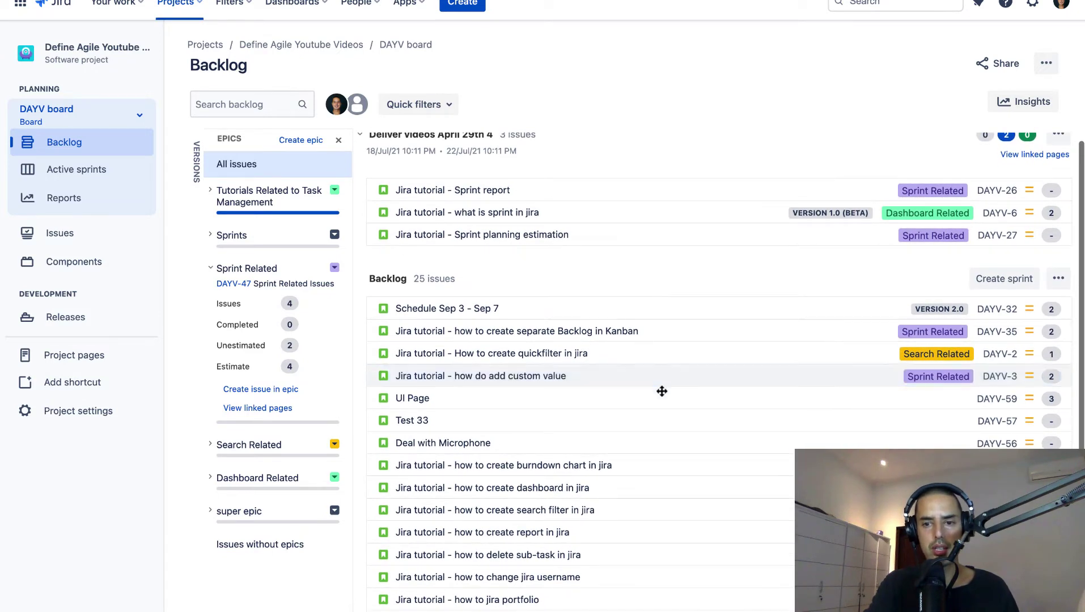
- Set the Epic Link of UI Page (DAYV-59) to Sprint Related and close its details
left_click(563, 407)
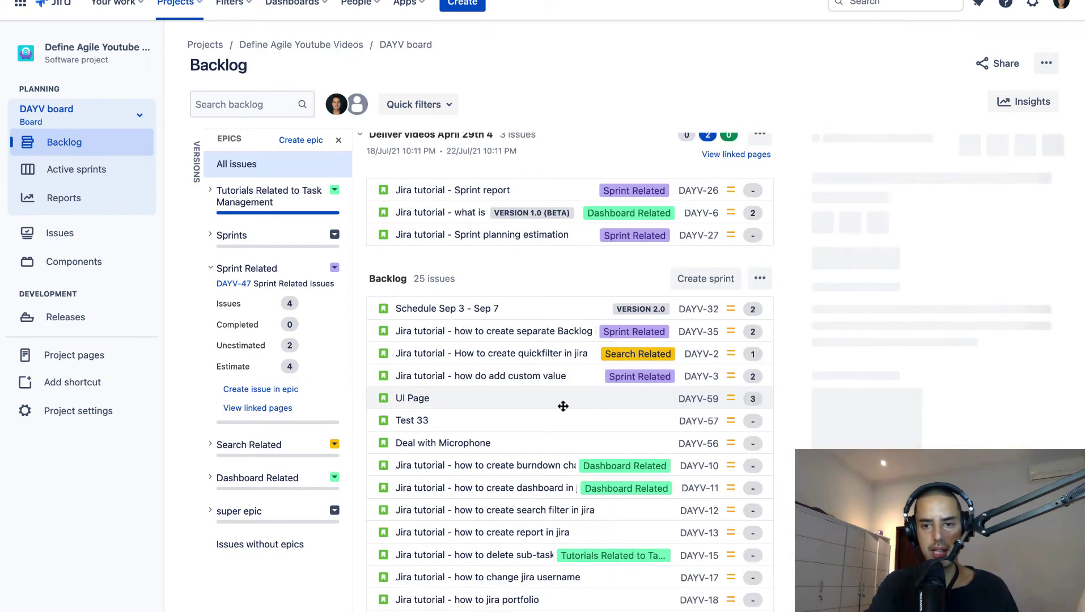
scroll(977, 253, "down", 1)
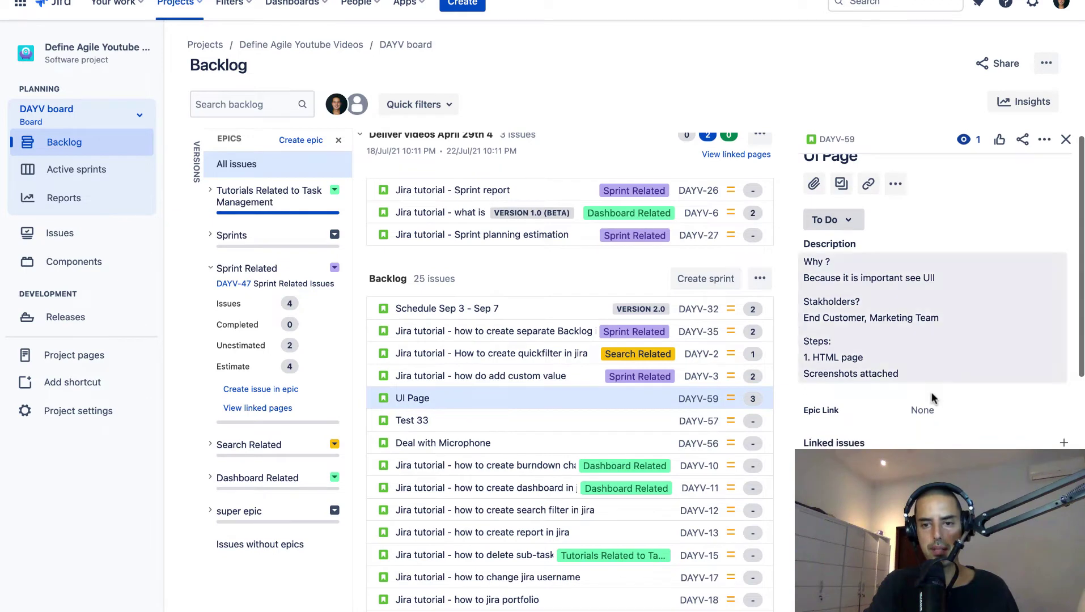
left_click(921, 414)
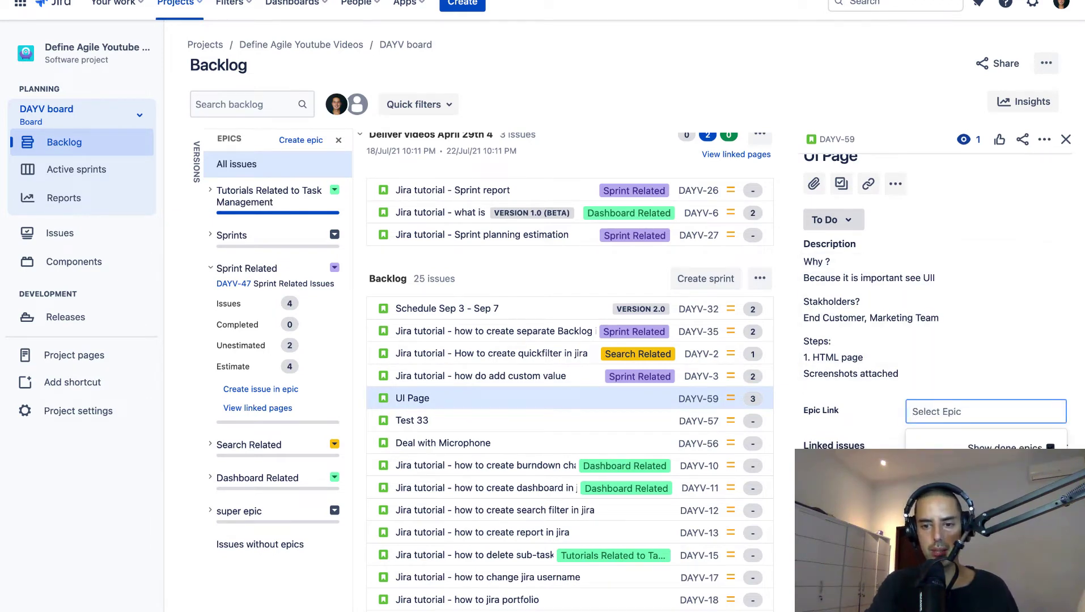
key("Escape")
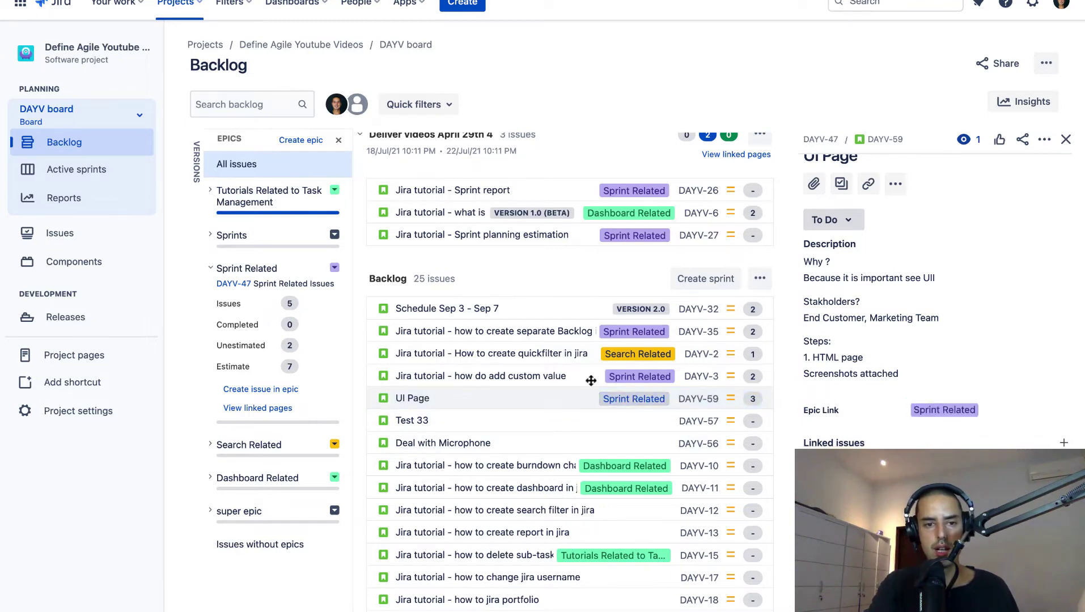
key("Escape")
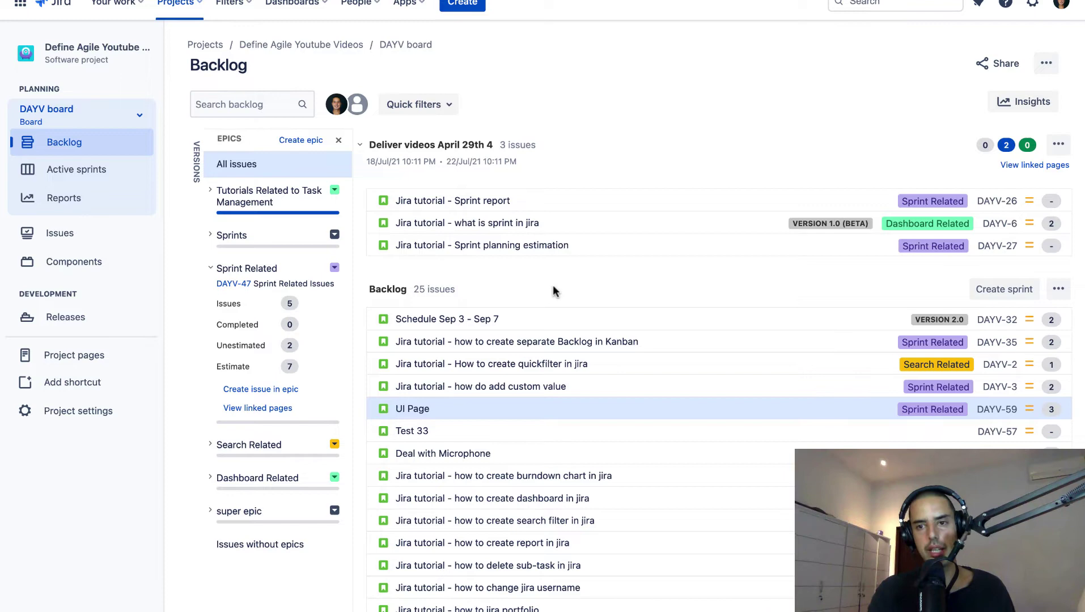
- Add the Epic Link field to the Create issue form
left_click(460, 21)
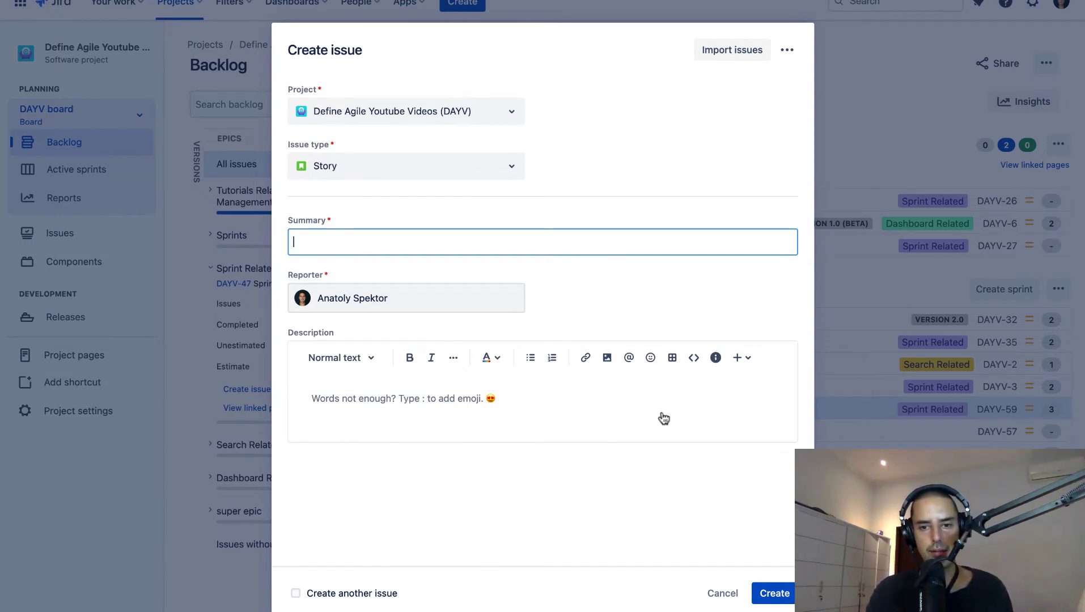
left_click(787, 50)
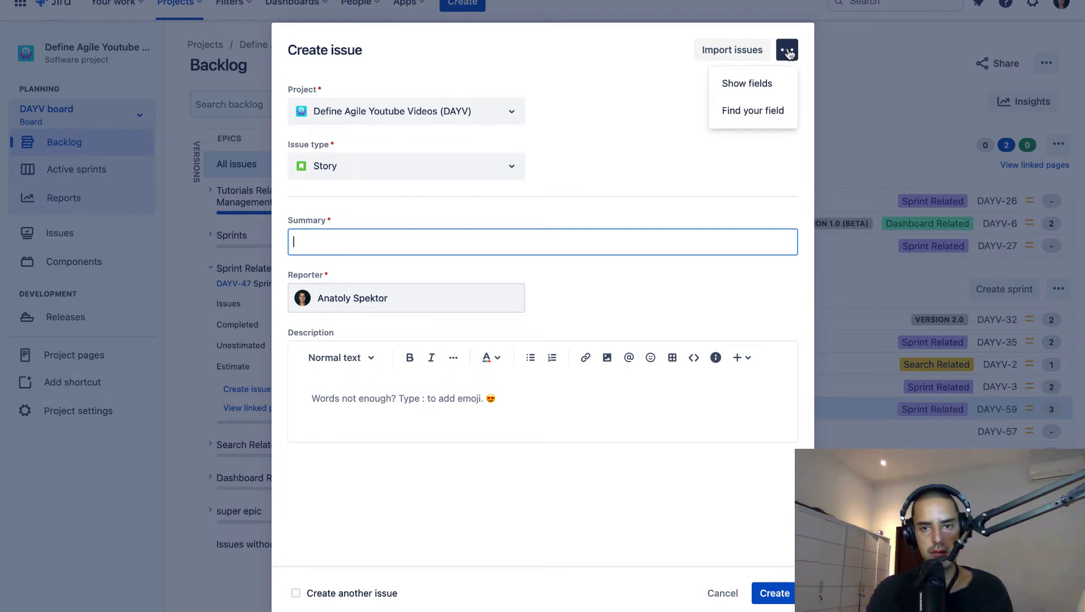
left_click(752, 89)
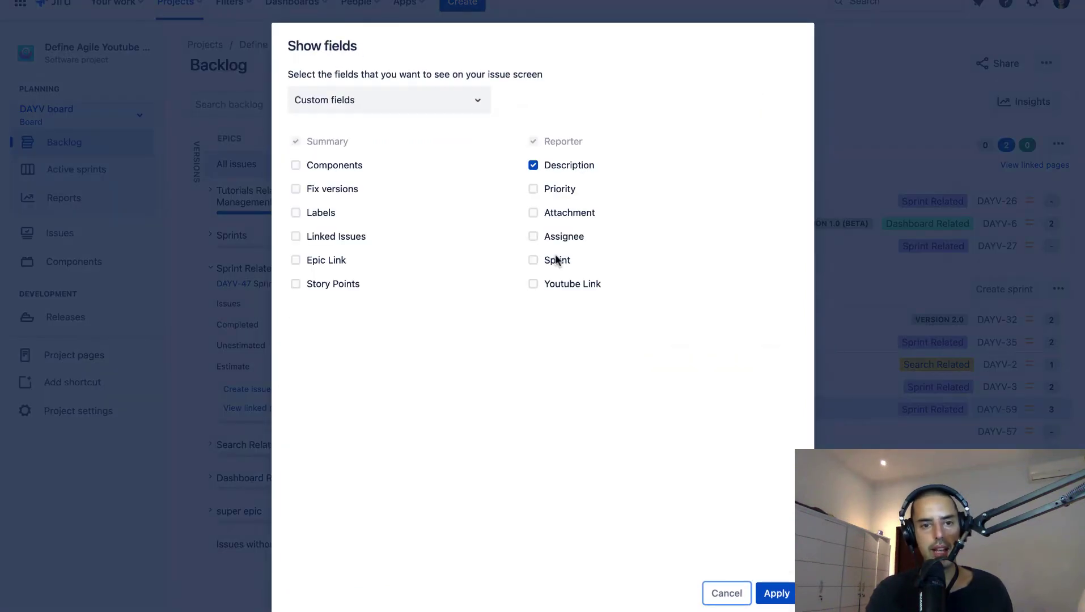
left_click(295, 260)
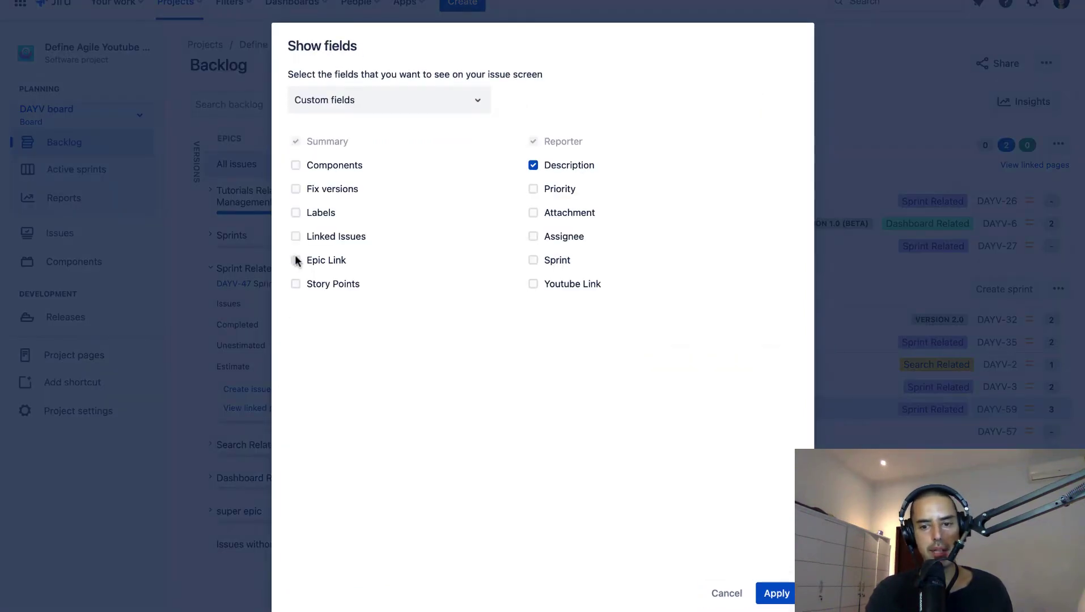
left_click(774, 594)
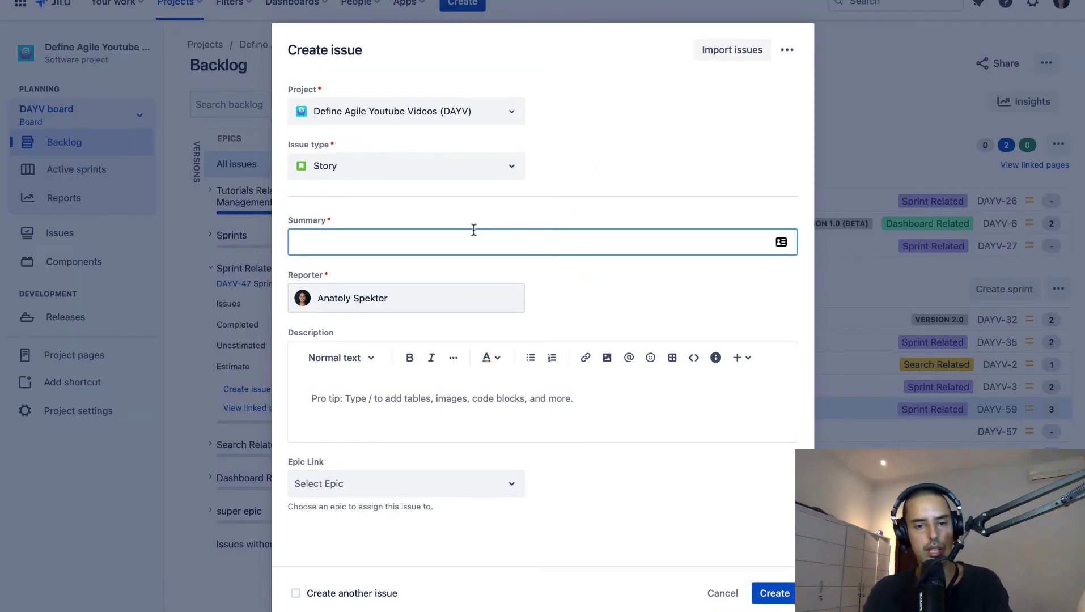
- Create the story 'Epi Link Test' with Epic Link set to Sprint Related
type("Epi Link Tes")
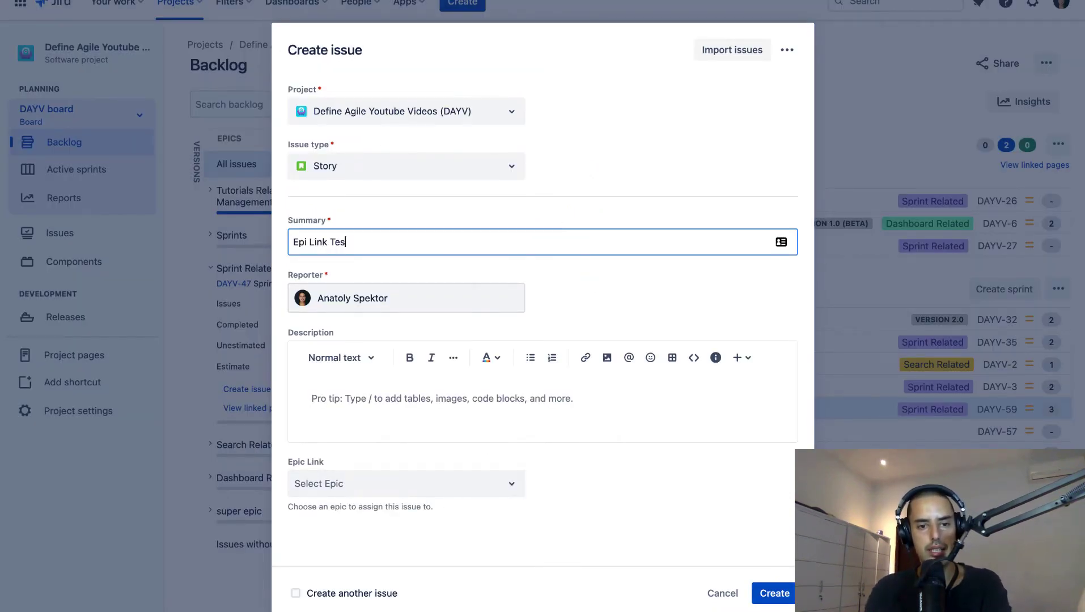
type("t")
left_click(451, 487)
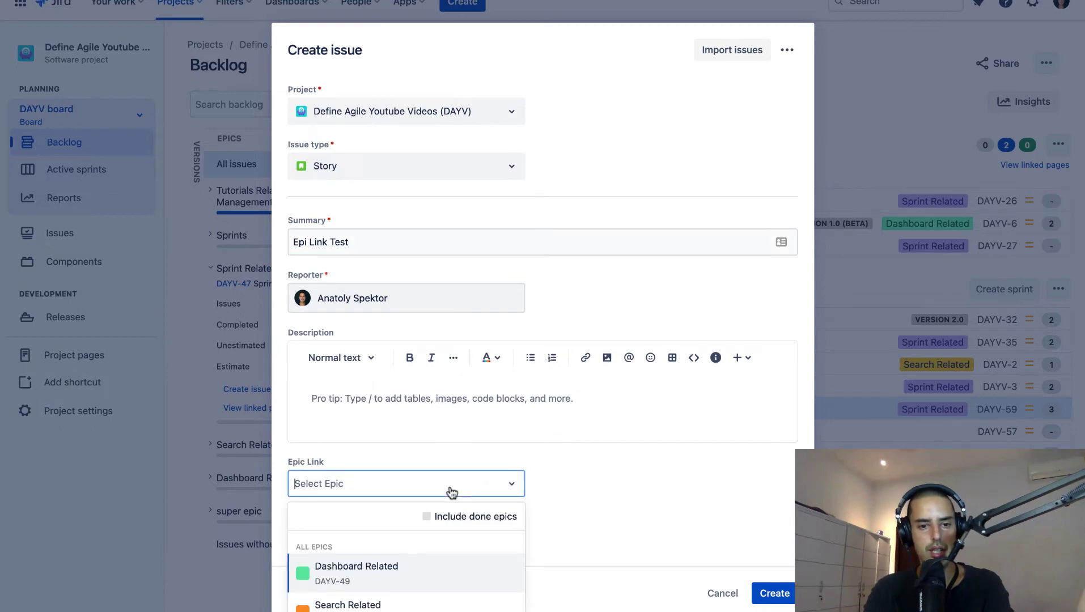
left_click(351, 611)
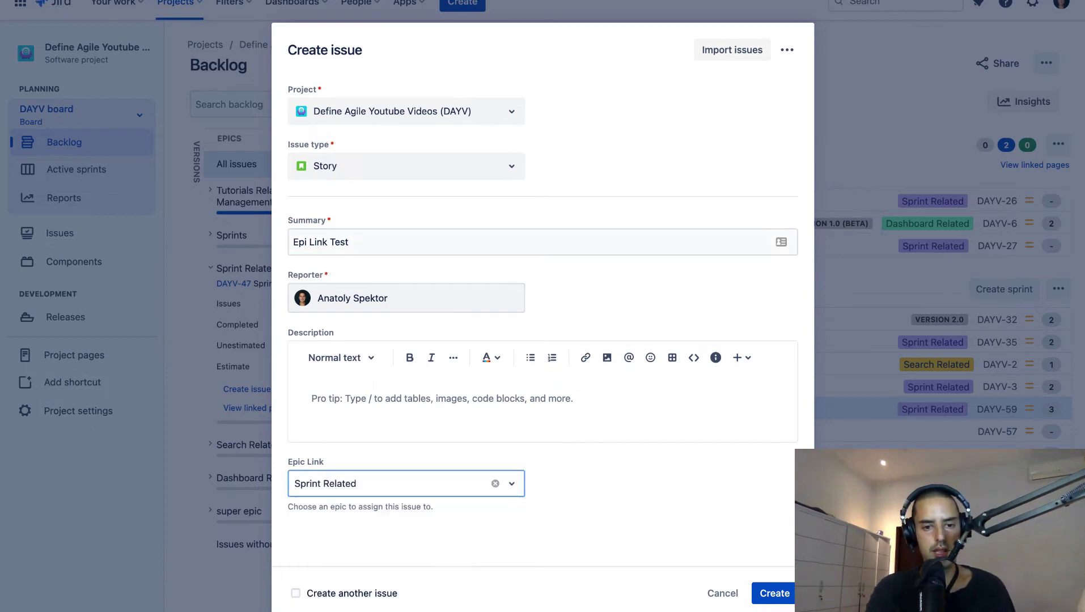
left_click(774, 593)
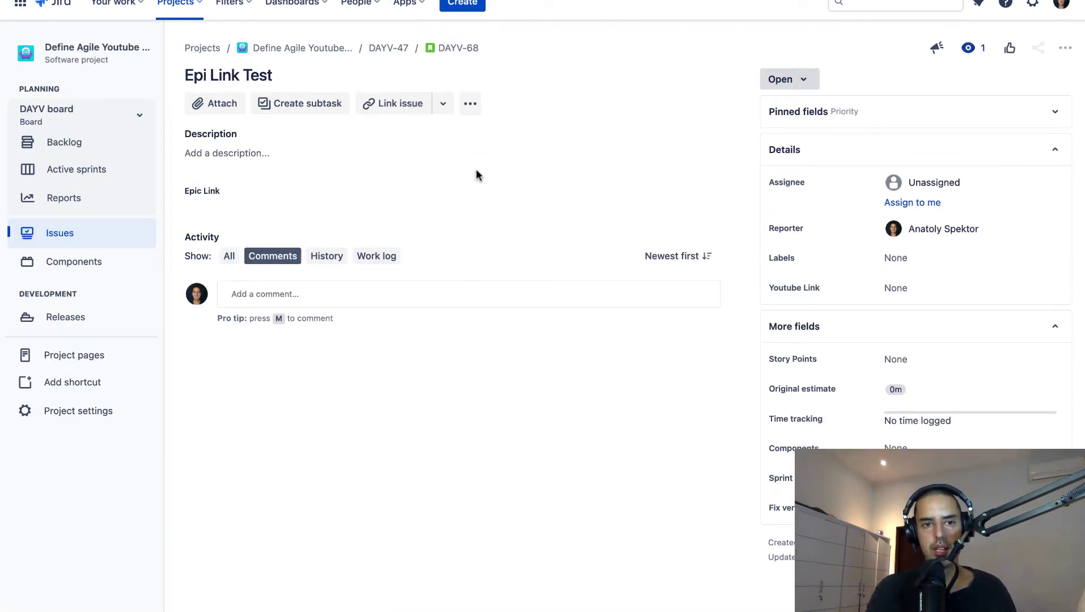
- Move Epi Link Test (DAYV-68) to To Do via In Sprint and return to the backlog
left_click(795, 82)
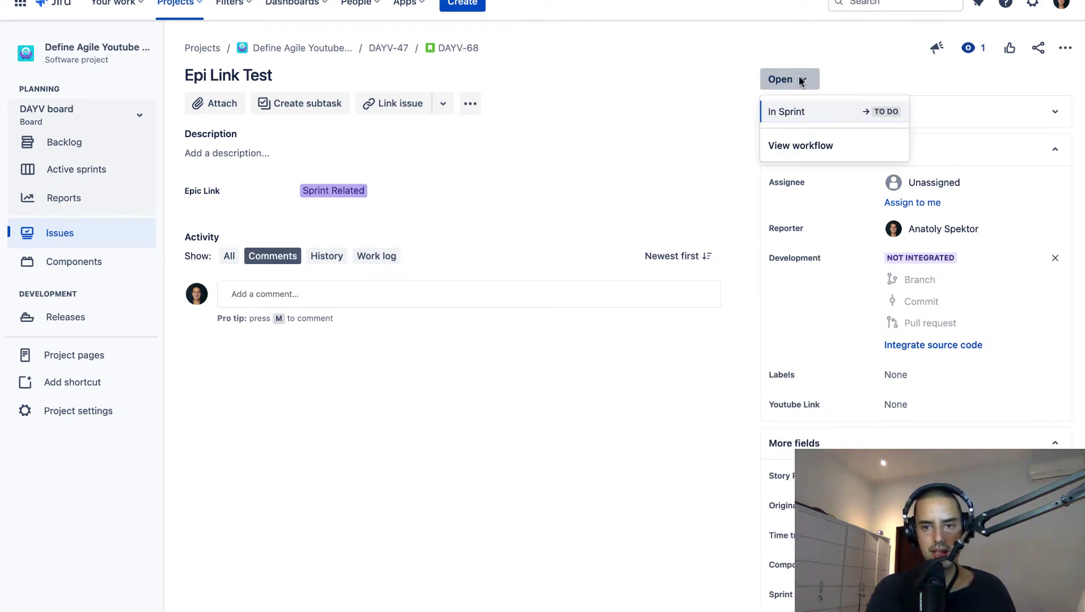
left_click(808, 118)
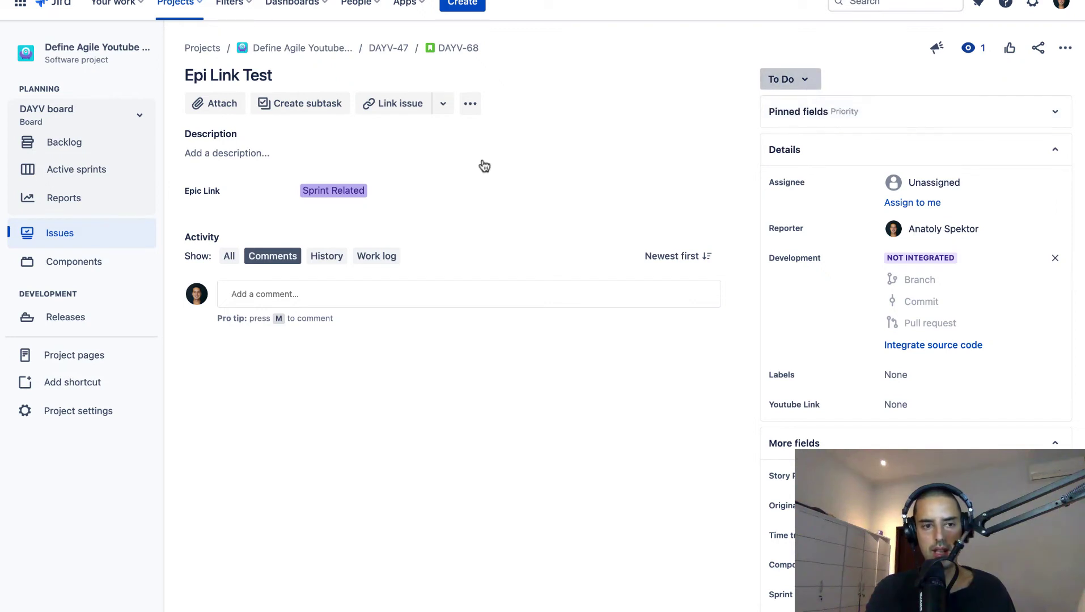
left_click(71, 141)
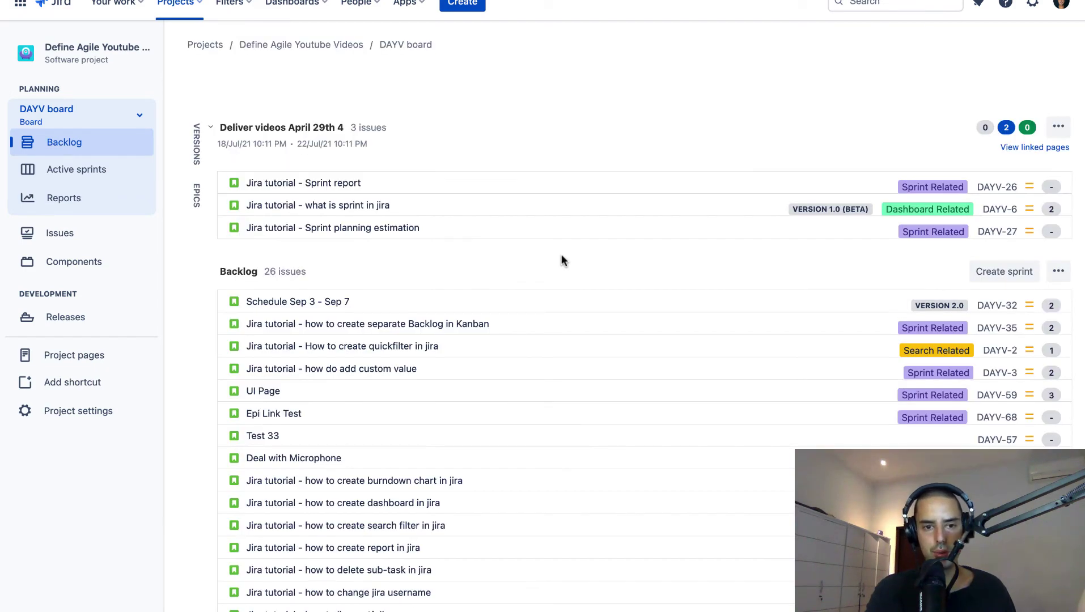
- Show the Epics panel beside the backlog
scroll(561, 256, "down", 3)
scroll(562, 257, "up", 1)
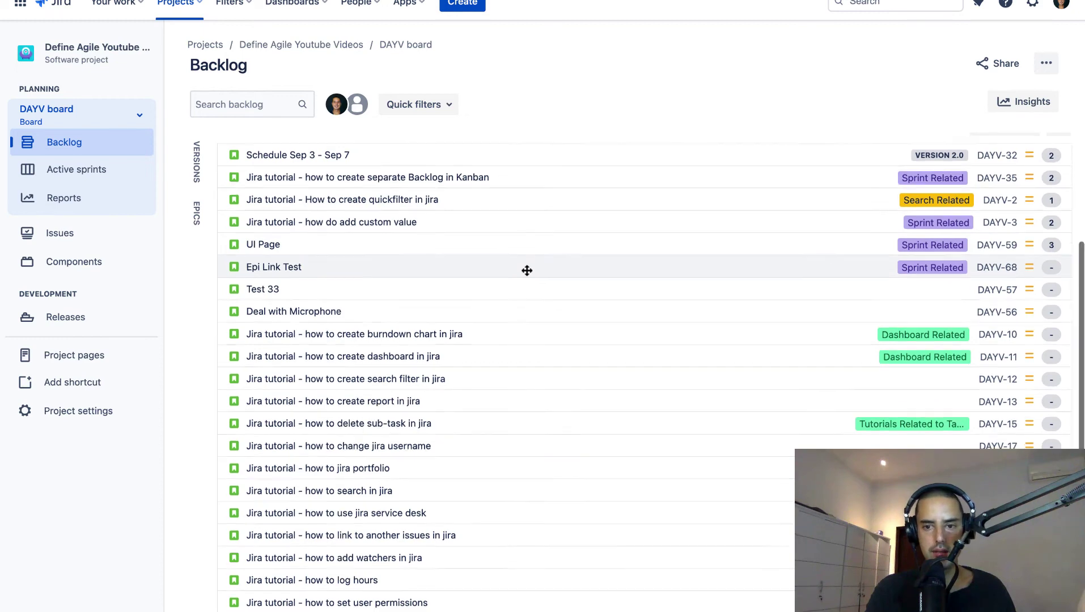
scroll(527, 270, "down", 2)
scroll(527, 270, "up", 5)
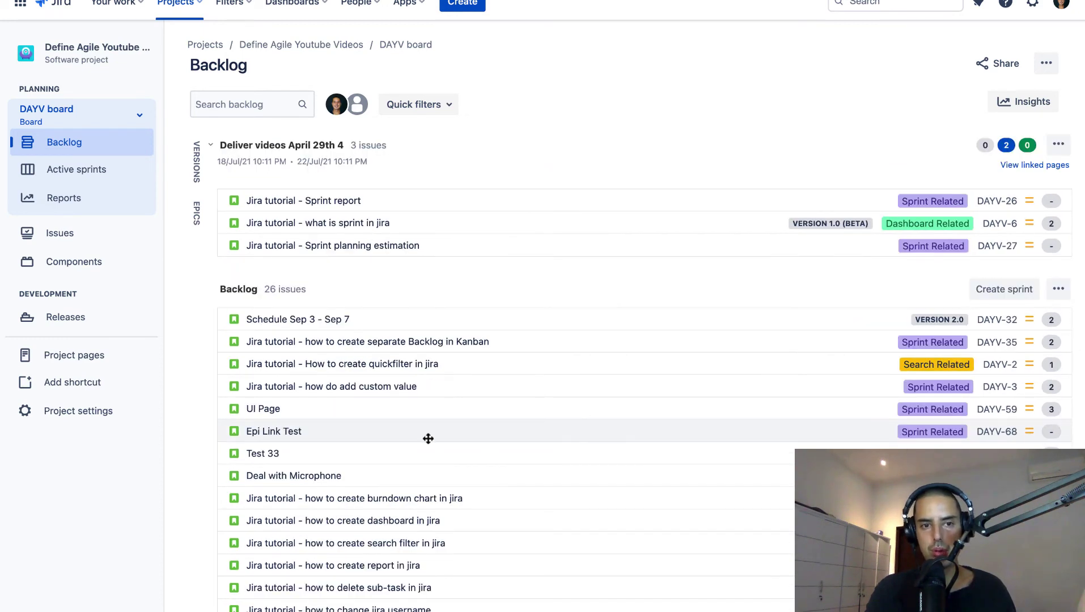
left_click(196, 212)
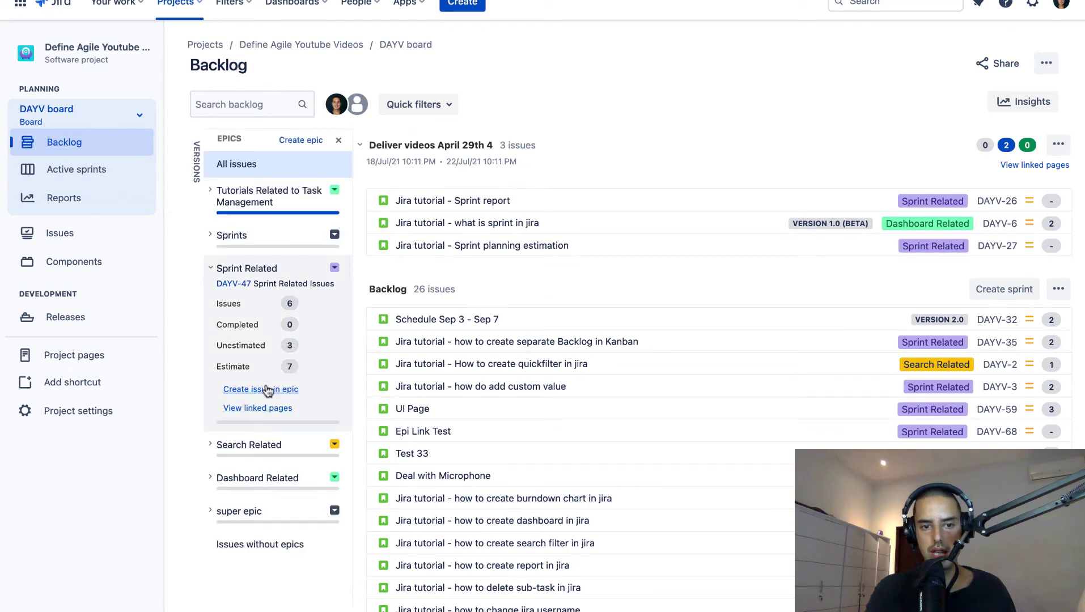
- Create the story 'Create issue in an epuc' inside the Sprint Related epic
left_click(267, 391)
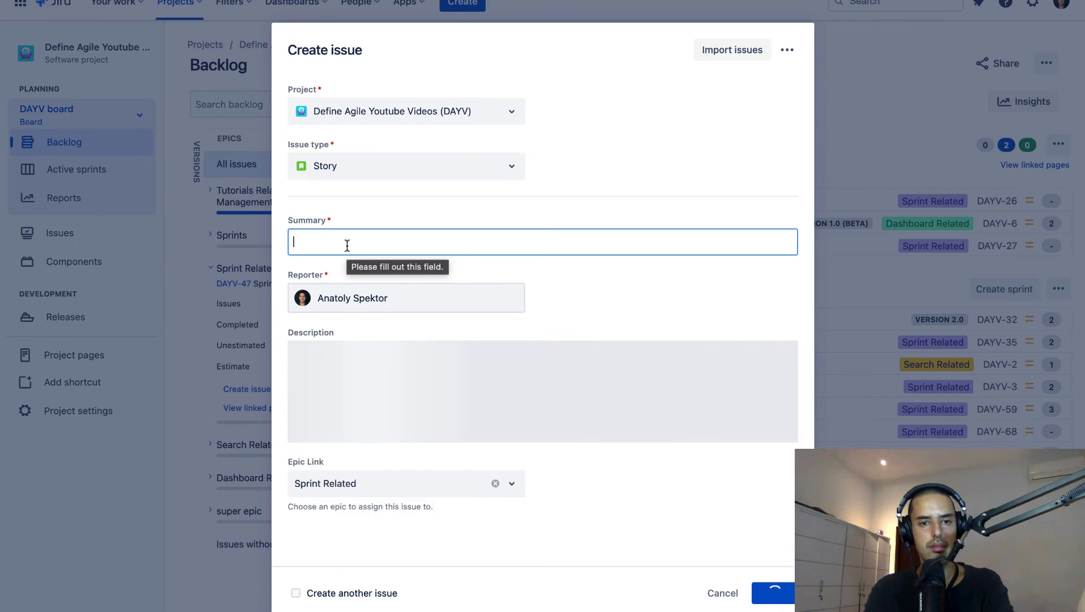
type("Create ")
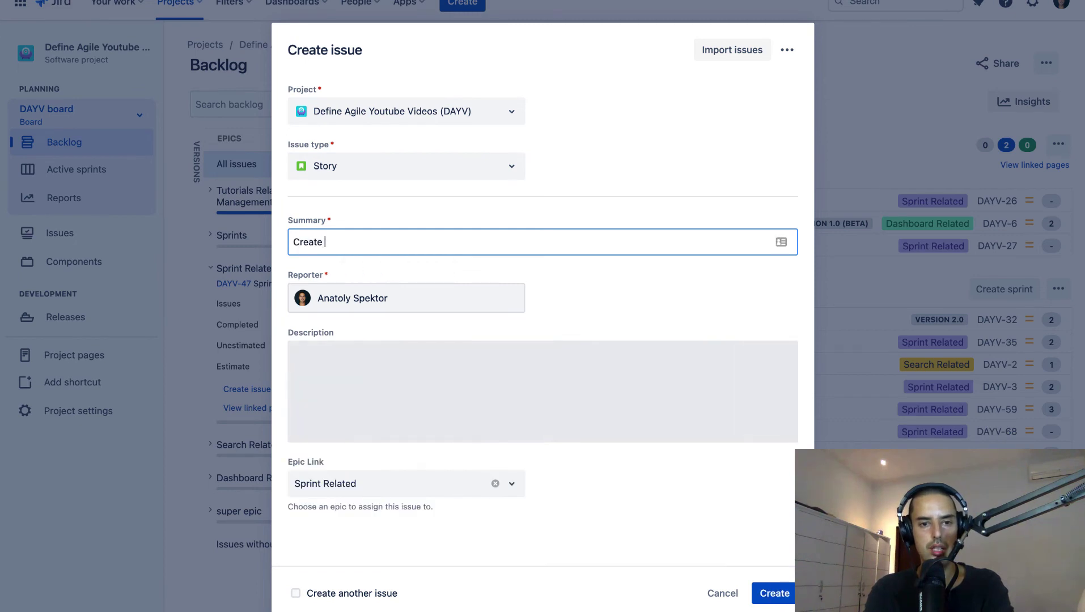
type("issue in an epuc")
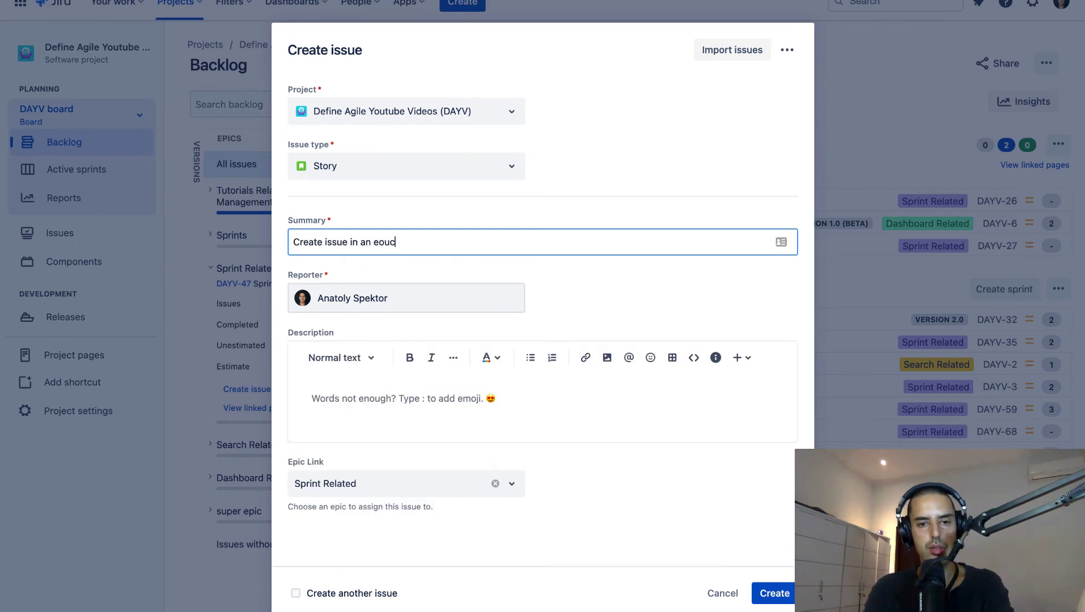
left_click(774, 593)
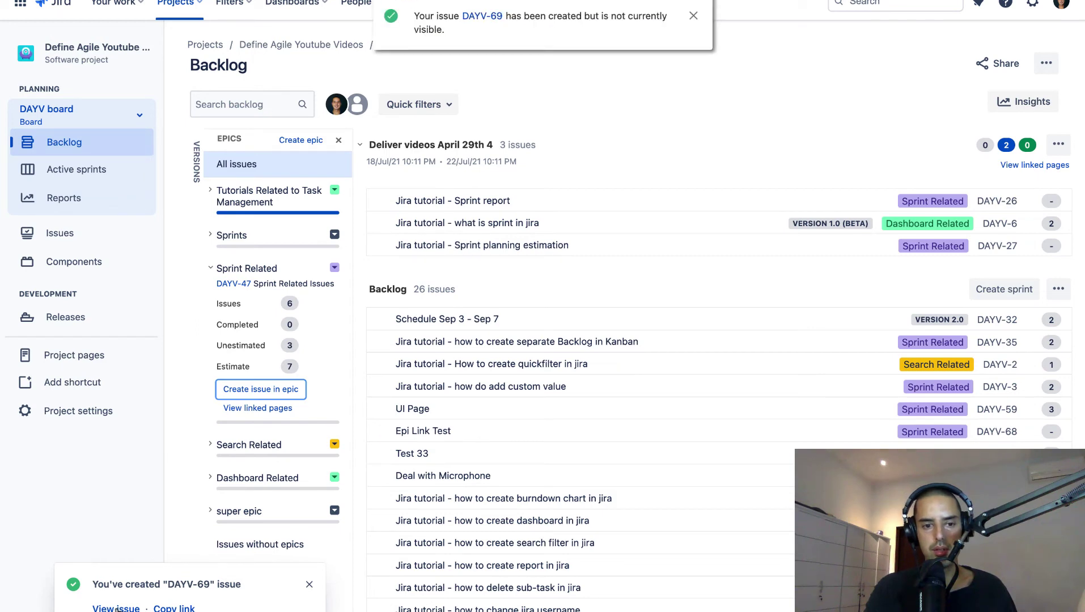
- Move the new DAYV-69 story to To Do via In Sprint and return to the backlog
left_click(116, 608)
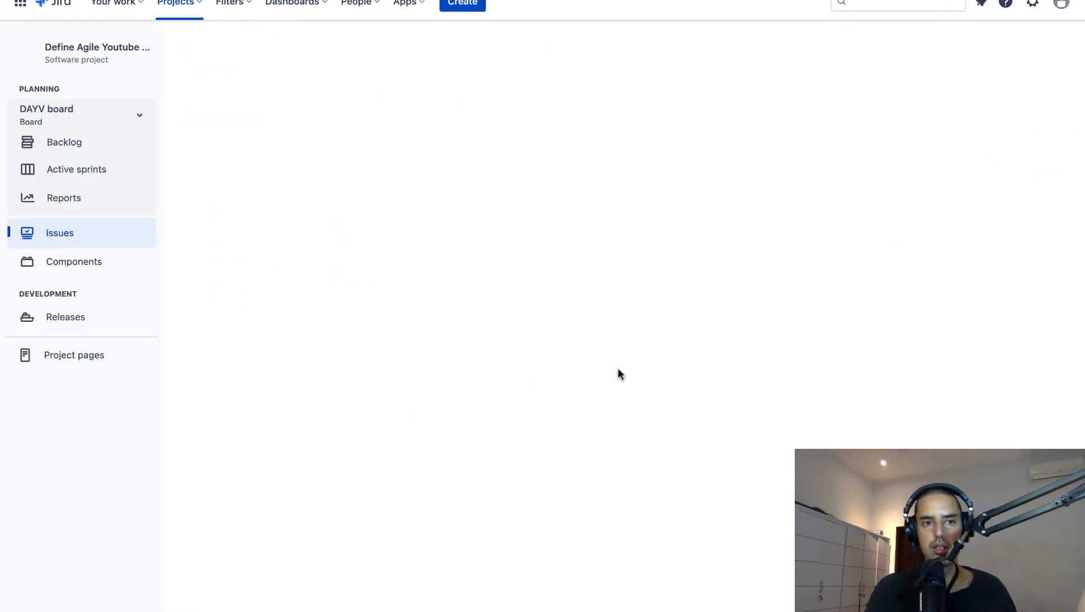
left_click(806, 80)
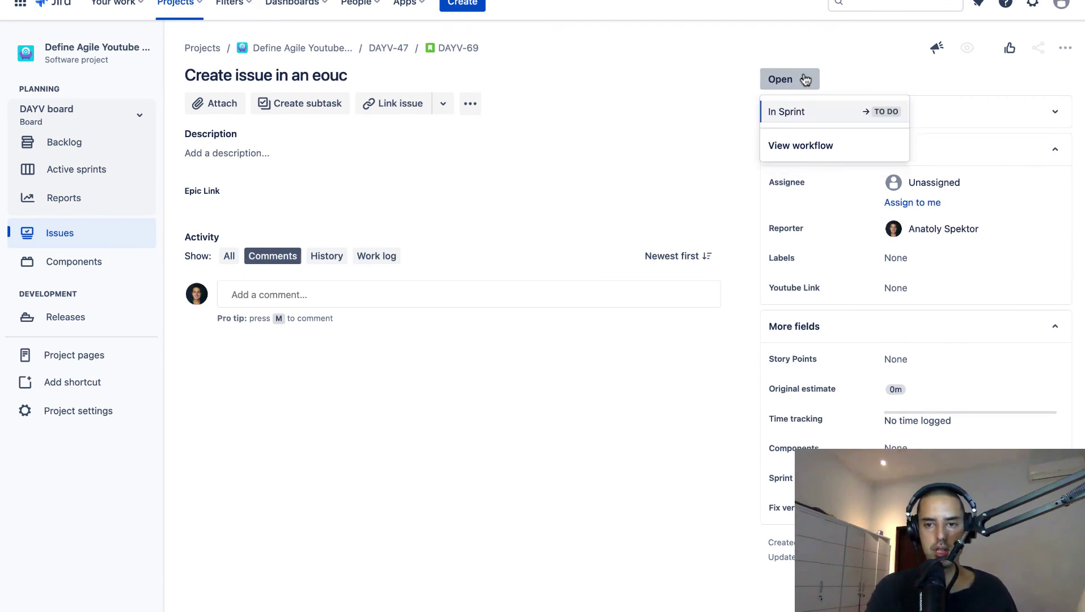
left_click(809, 117)
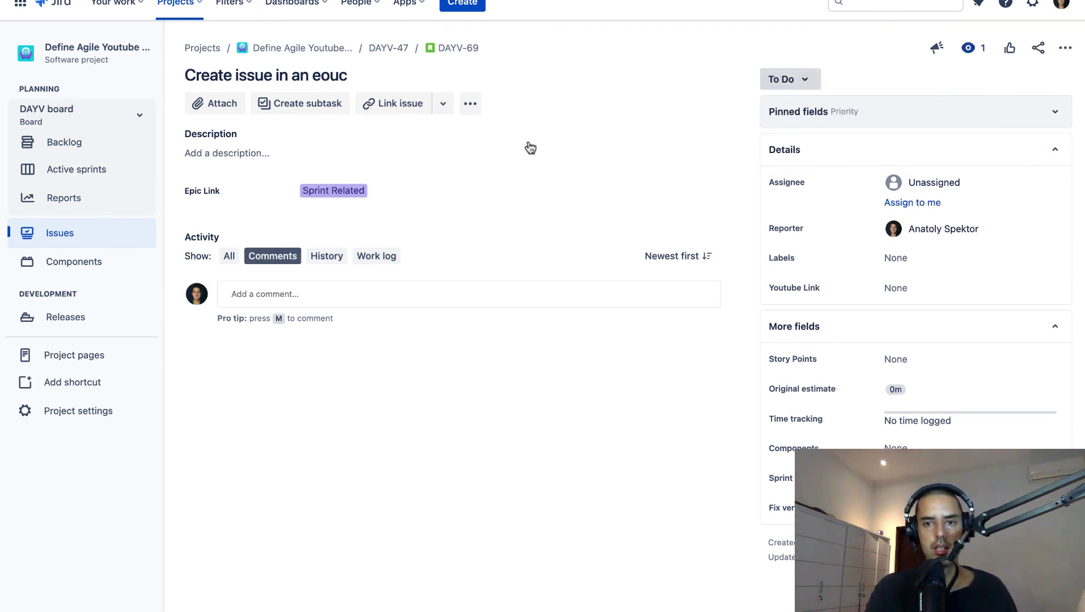
left_click(67, 148)
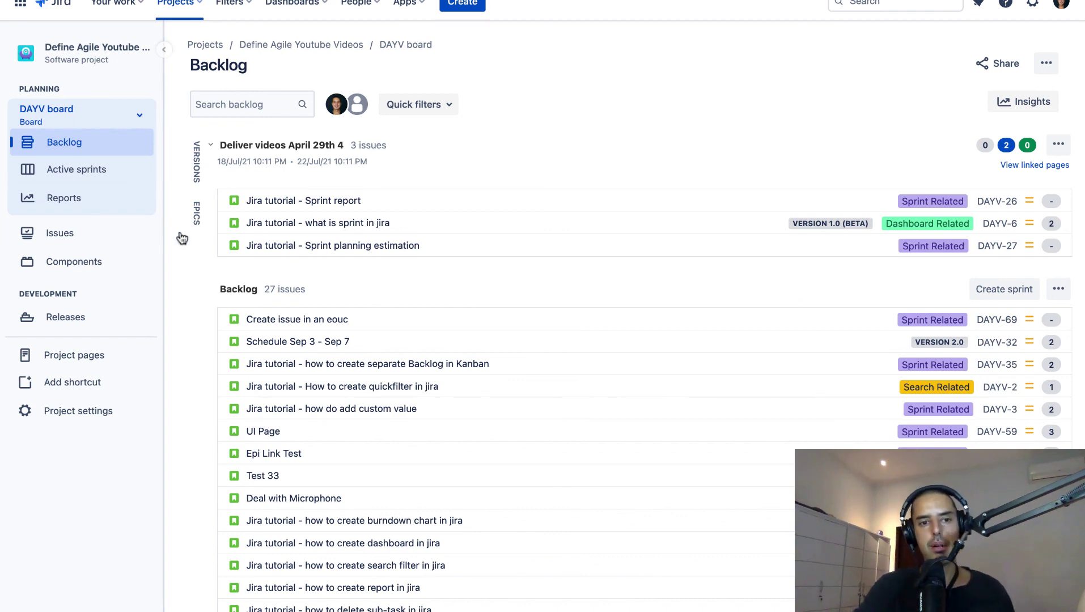
- Reopen the Epics panel to confirm Sprint Related now counts 7 issues
left_click(201, 216)
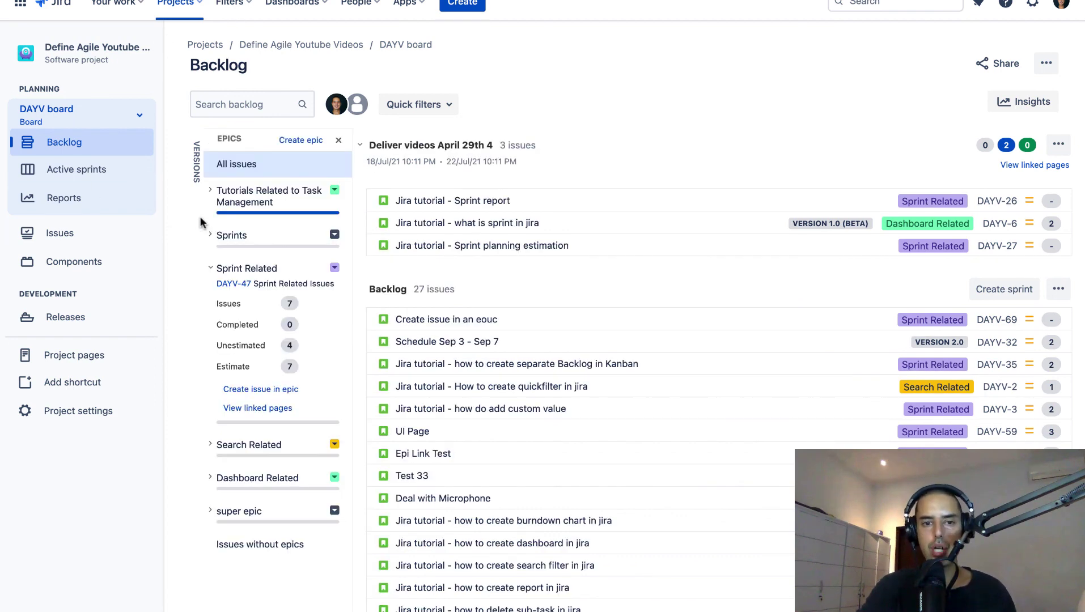